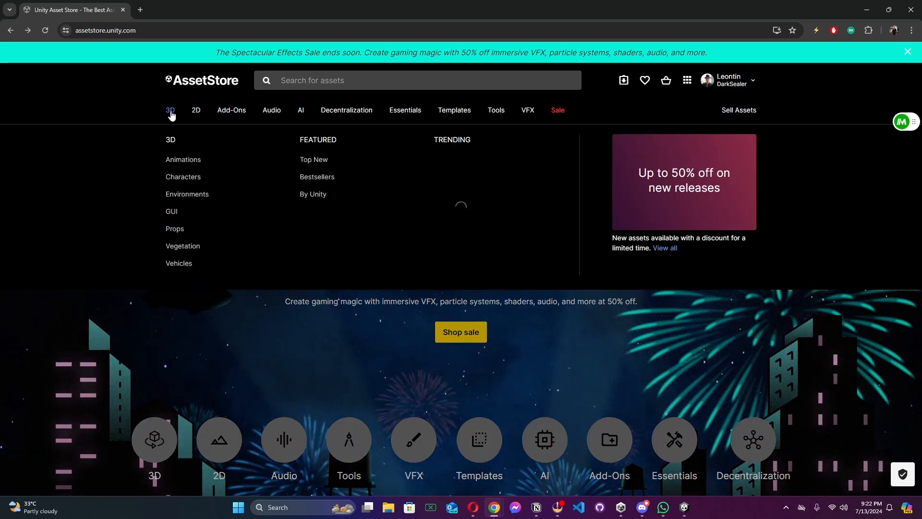
# Step: Browse the store's 3D category and limit the results to free assets
pyautogui.click(171, 111)
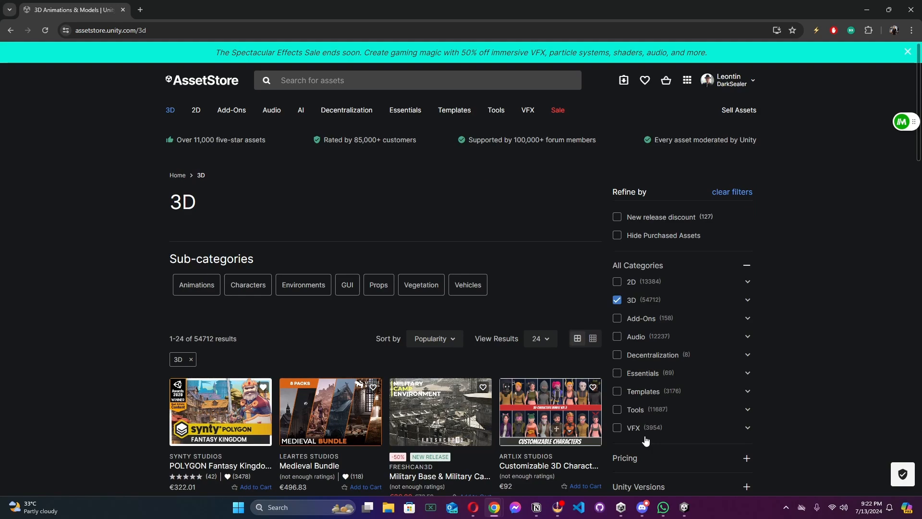
pyautogui.scroll(-2, 646, 440)
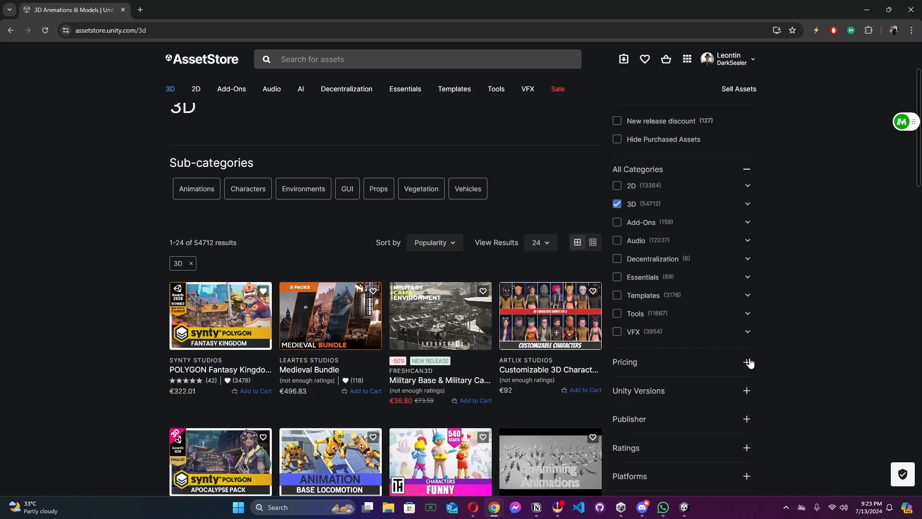
pyautogui.click(747, 362)
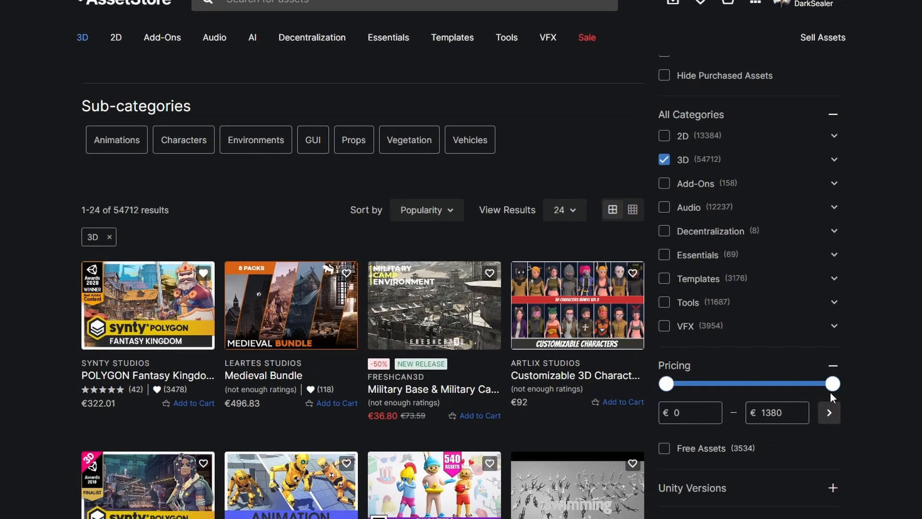
pyautogui.click(664, 448)
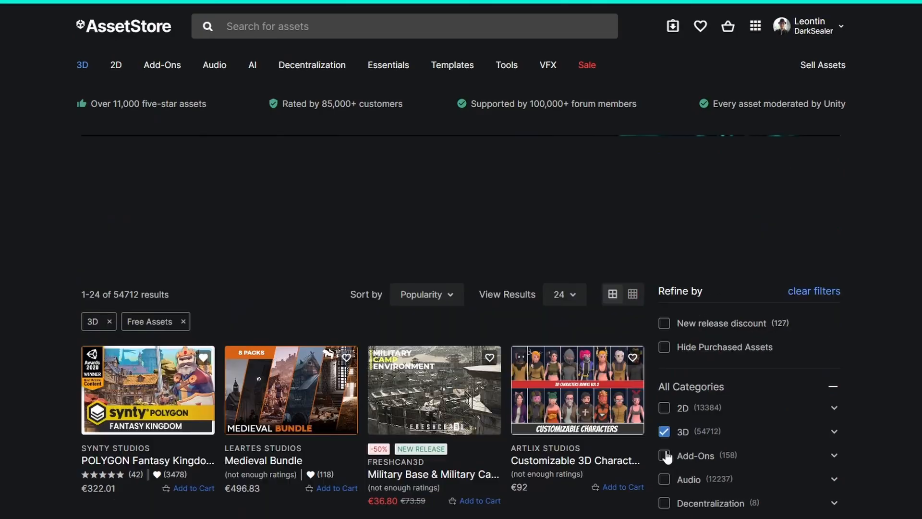
# Step: Open the ARCADE: FREE Racing Car asset page and review its description and render pipeline compatibility
pyautogui.scroll(-3, 666, 457)
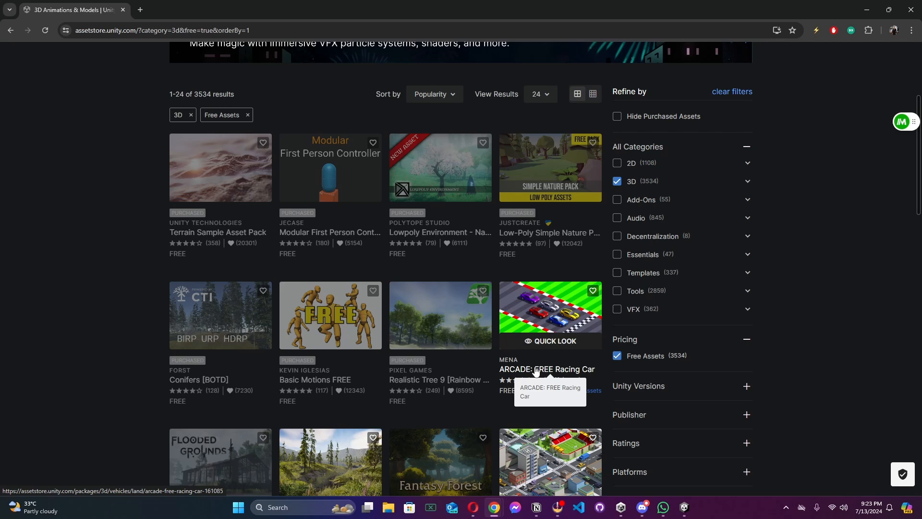
pyautogui.click(536, 371)
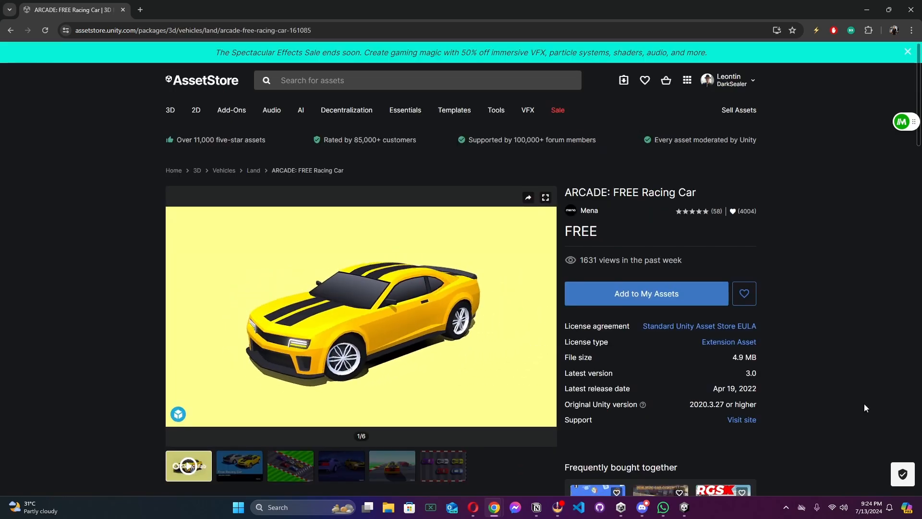
pyautogui.scroll(-4, 864, 405)
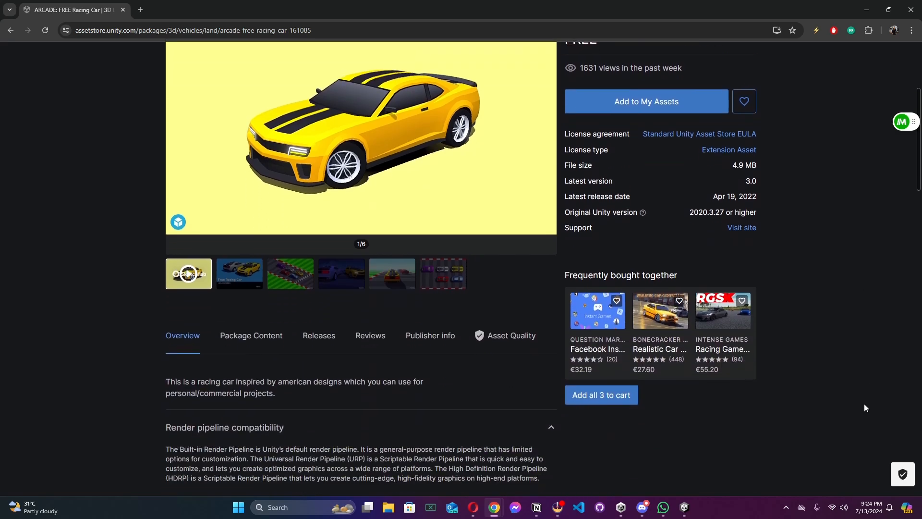
pyautogui.scroll(-1, 864, 406)
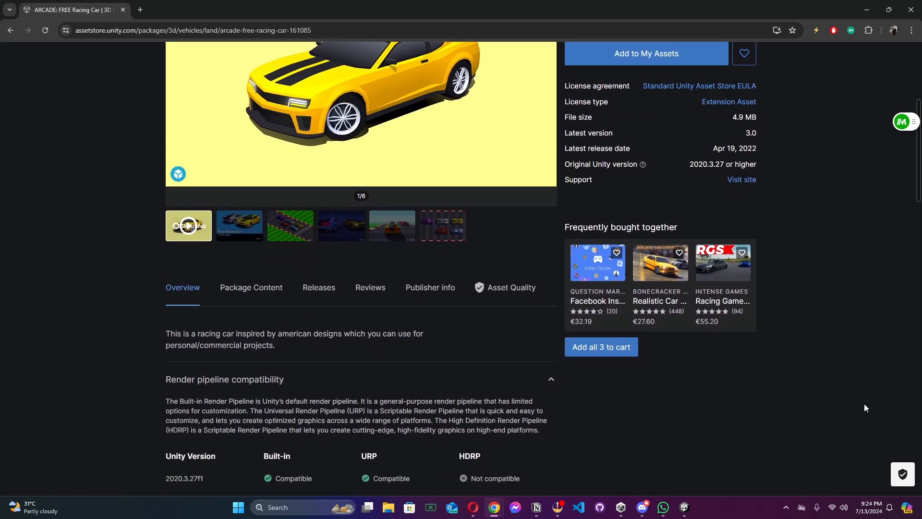
pyautogui.scroll(5, 865, 406)
# Step: Add ARCADE: FREE Racing Car to My Assets, accept the terms, and open the asset in Unity
pyautogui.click(648, 296)
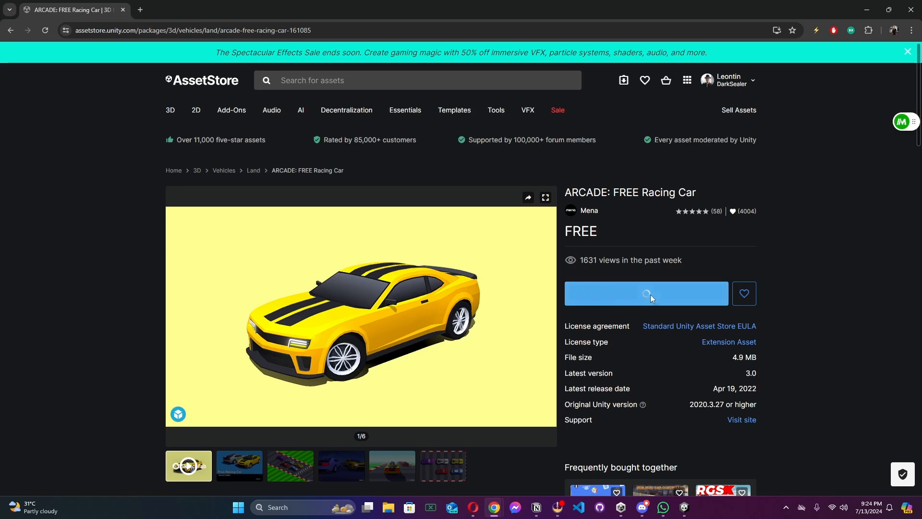
pyautogui.click(524, 322)
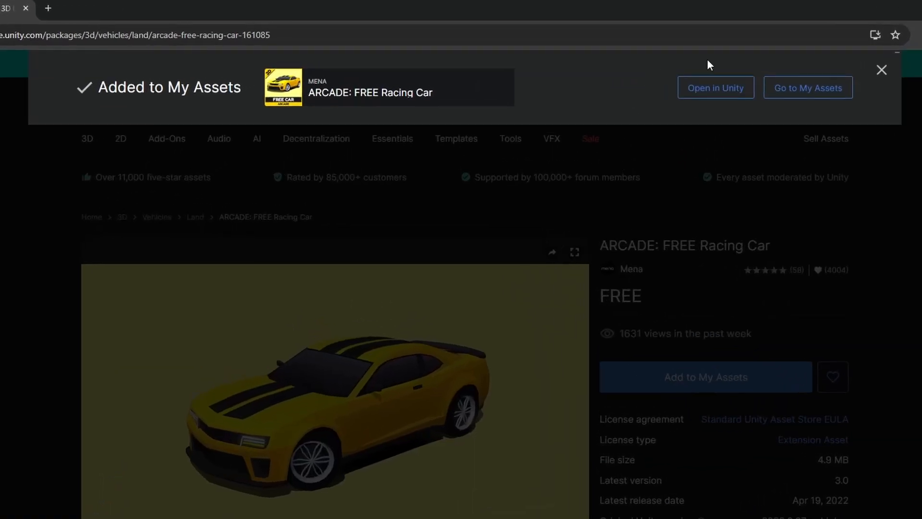
pyautogui.click(715, 92)
pyautogui.click(518, 155)
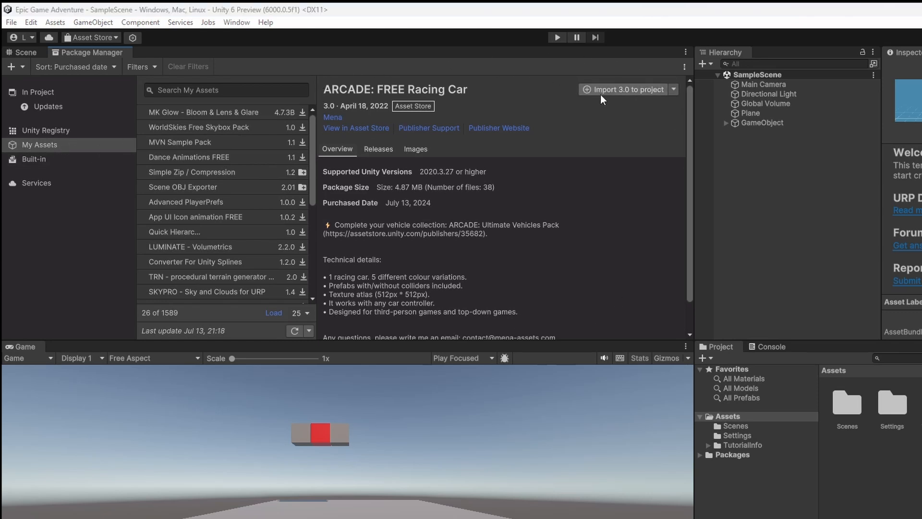
# Step: Import version 3.0 of ARCADE: FREE Racing Car into the project with all of its files
pyautogui.click(600, 90)
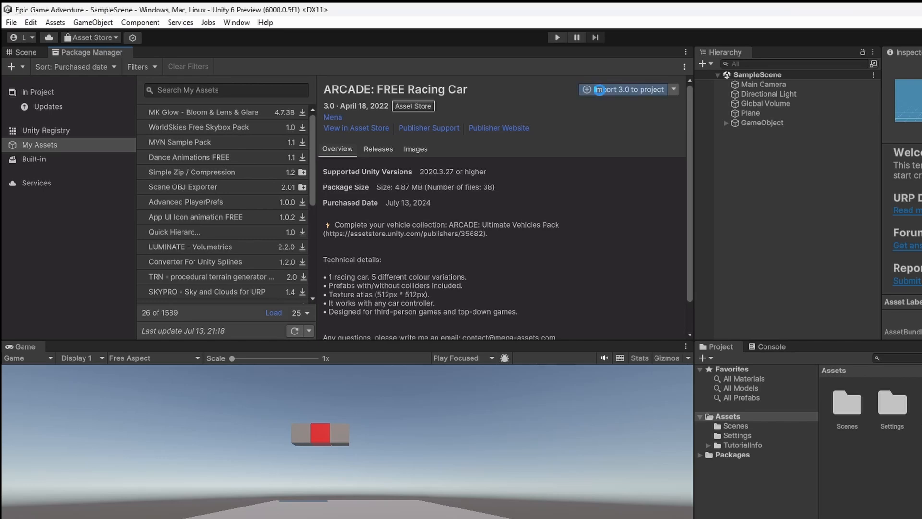
pyautogui.moveTo(575, 230); pyautogui.dragTo(577, 192)
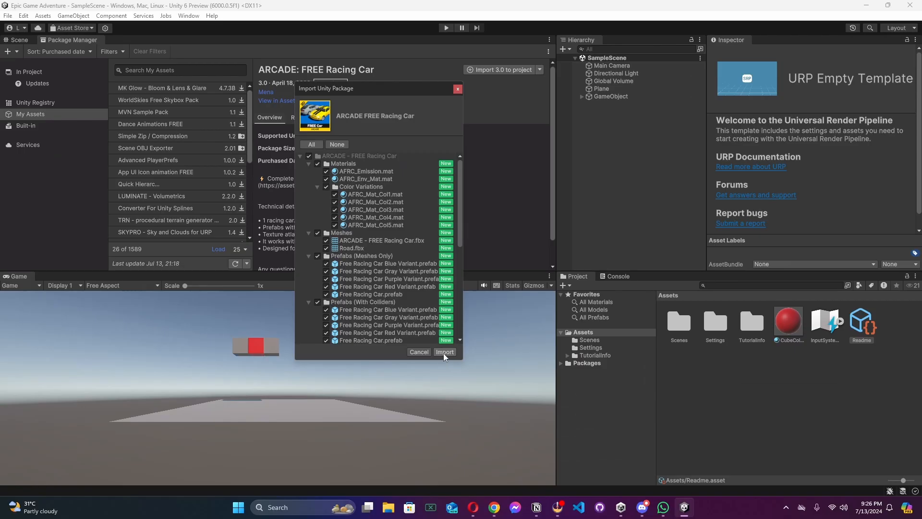
pyautogui.click(444, 352)
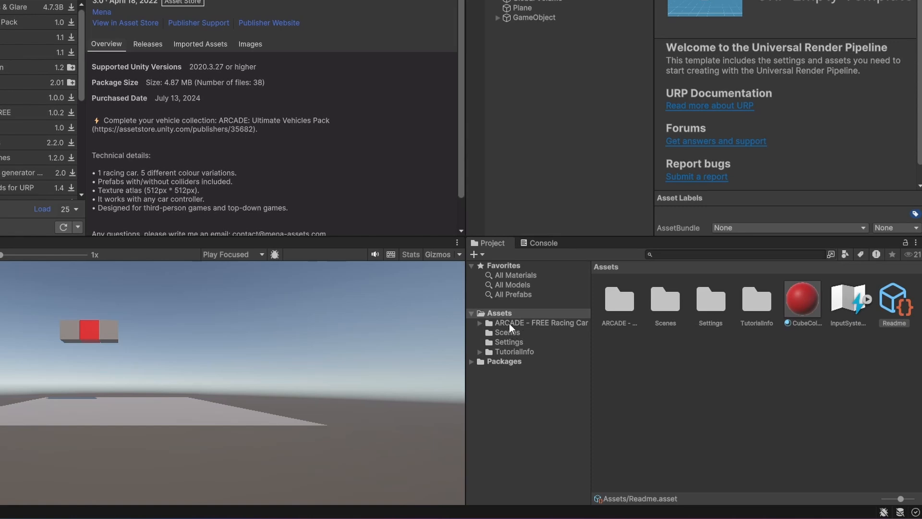
# Step: Place the Free Racing Car prefab from the Prefabs (With Colliders) folder onto the plane in front of the blocks
pyautogui.click(509, 325)
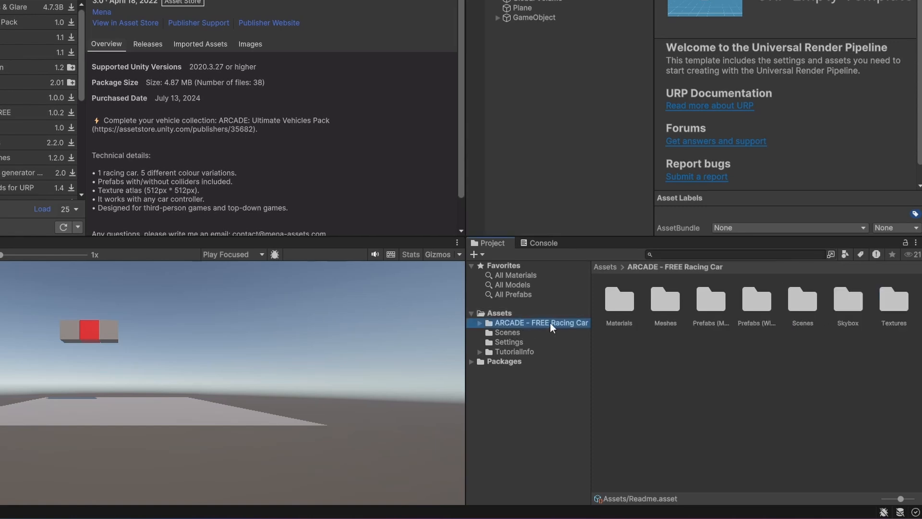
pyautogui.doubleClick(757, 299)
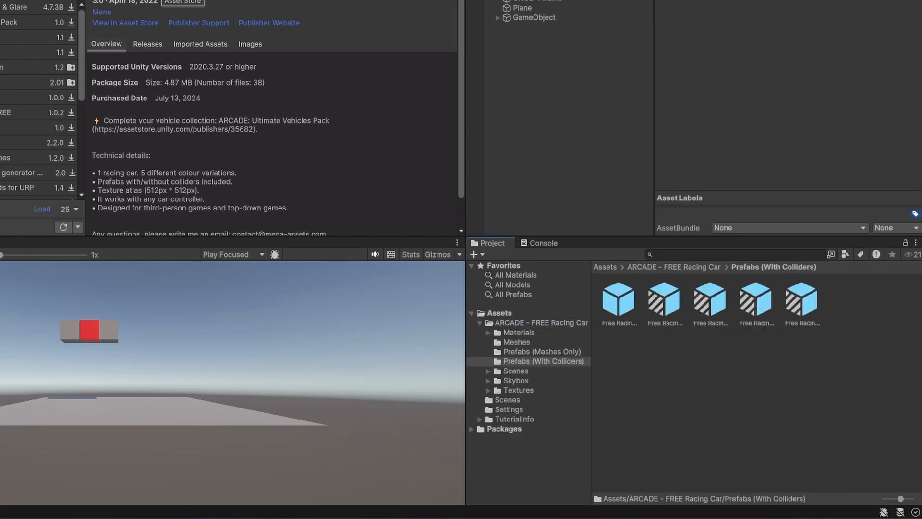
pyautogui.hotkey('ctrl', '1')
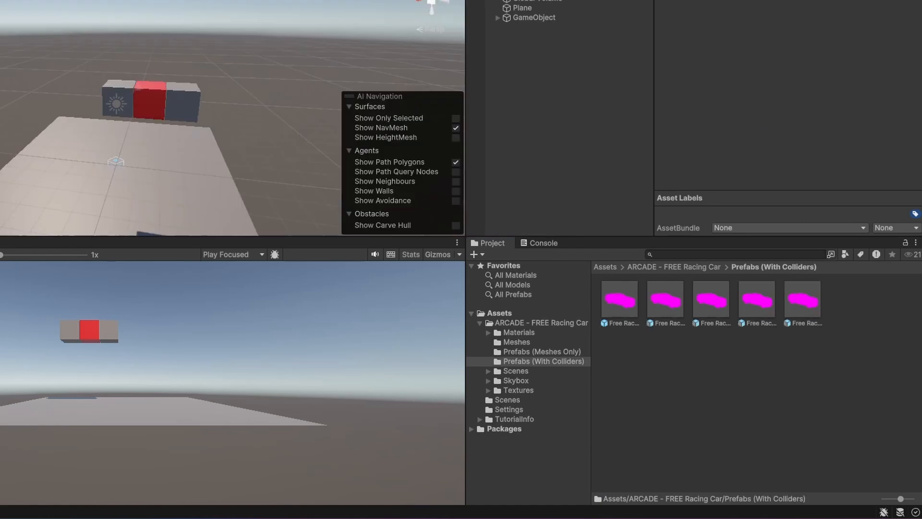
pyautogui.moveTo(628, 305); pyautogui.dragTo(149, 168)
pyautogui.click(243, 151)
pyautogui.click(143, 173)
pyautogui.click(253, 129)
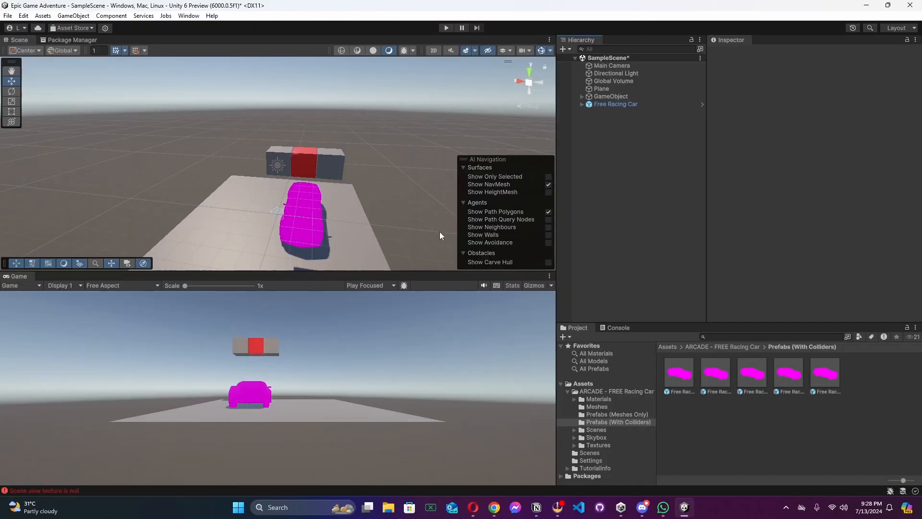
# Step: Convert the AFRC_Emission and AFRC_Env_Mat materials in the racing car's Materials folder from Built-in to URP
pyautogui.click(604, 399)
pyautogui.click(715, 372)
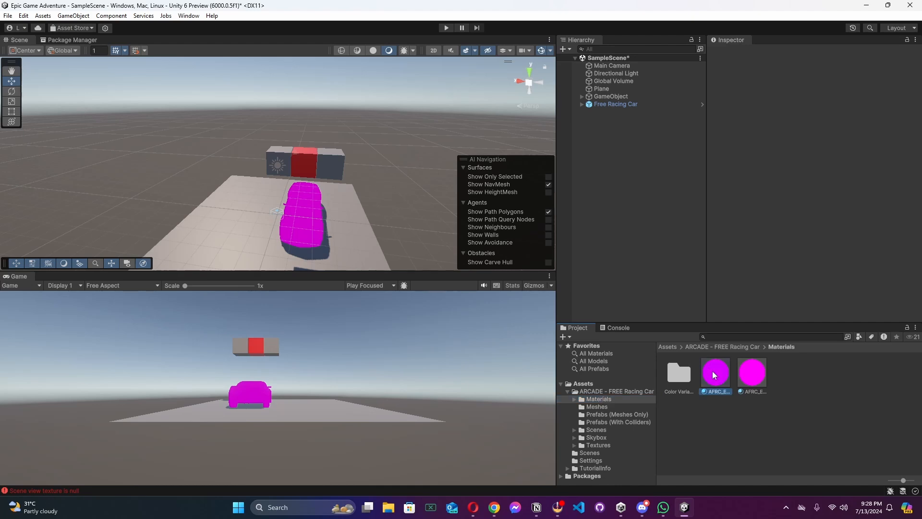
pyautogui.keyDown('shift'); pyautogui.click(752, 373); pyautogui.keyUp('shift')
pyautogui.click(23, 16)
pyautogui.moveTo(122, 428)
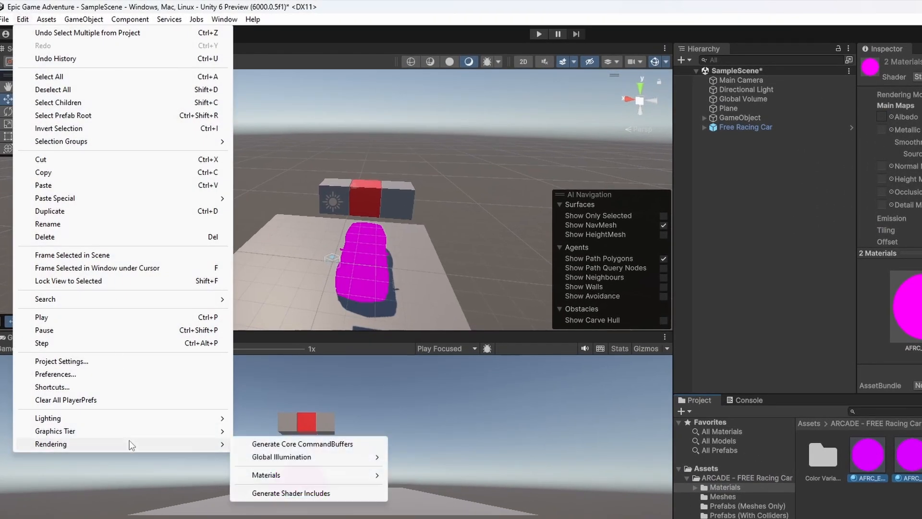
pyautogui.moveTo(315, 458)
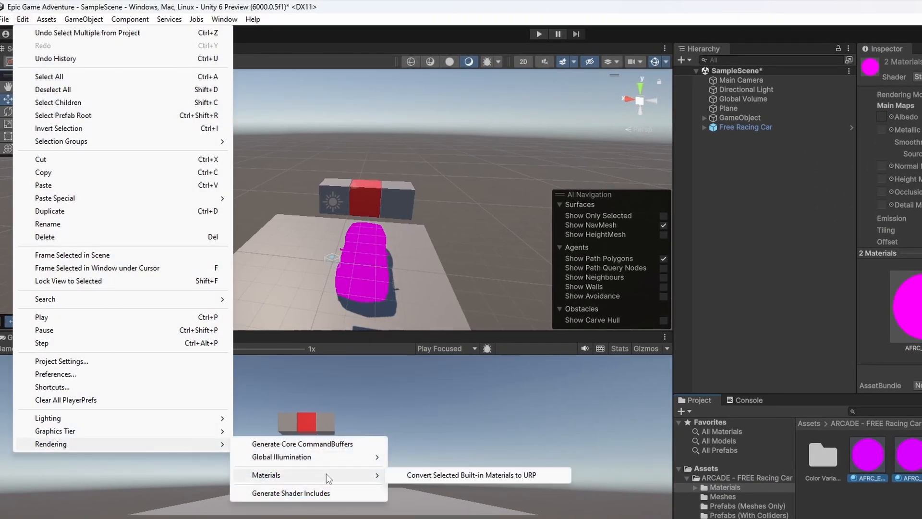
pyautogui.click(419, 475)
pyautogui.click(589, 331)
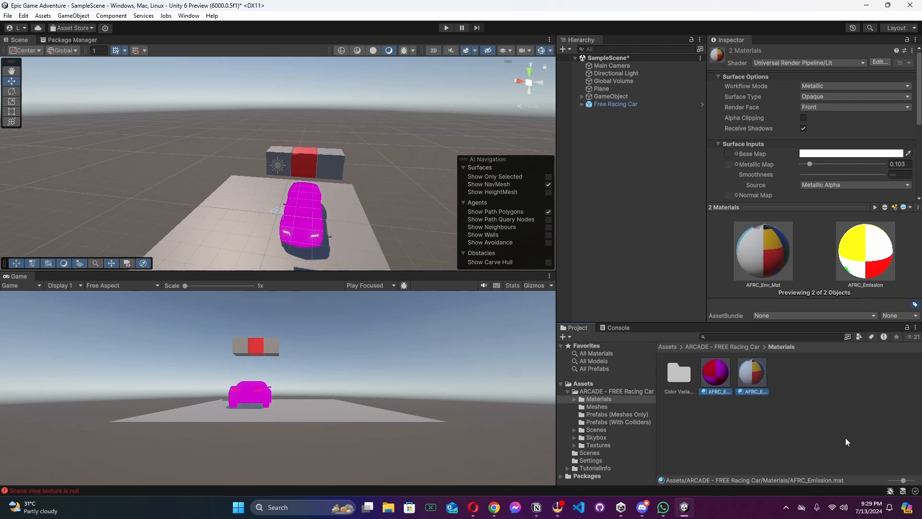
pyautogui.click(805, 422)
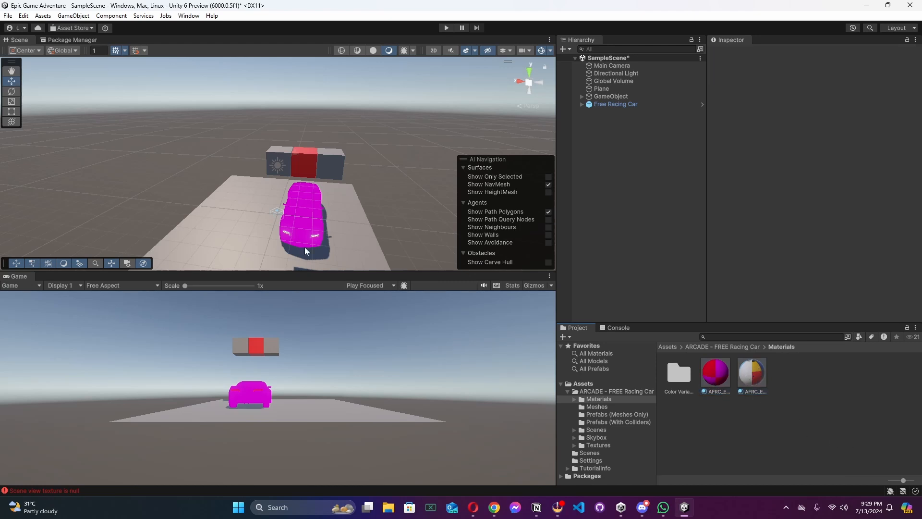
# Step: Convert all five materials in the Color Variations folder to URP, and select the Free Racing Car in the scene
pyautogui.doubleClick(678, 370)
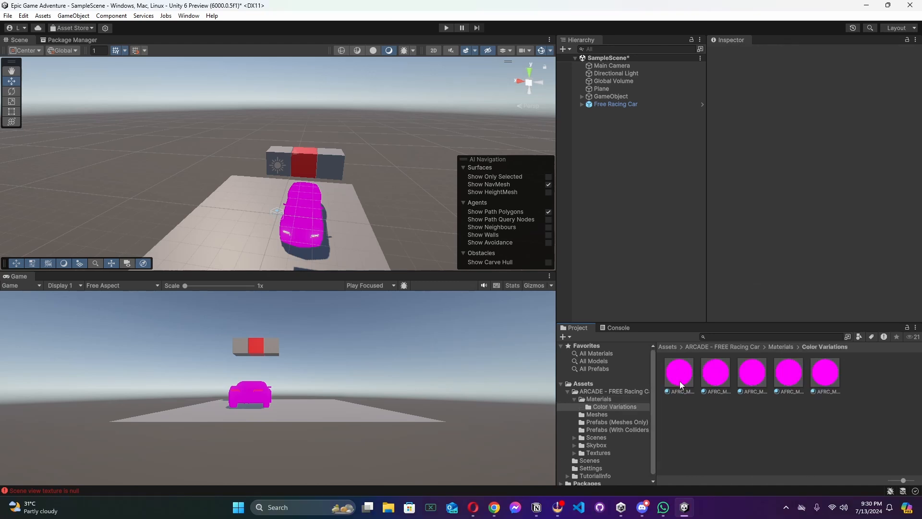
pyautogui.click(677, 379)
pyautogui.hotkey('ctrl', 'a')
pyautogui.click(23, 15)
pyautogui.moveTo(101, 364)
pyautogui.moveTo(261, 388)
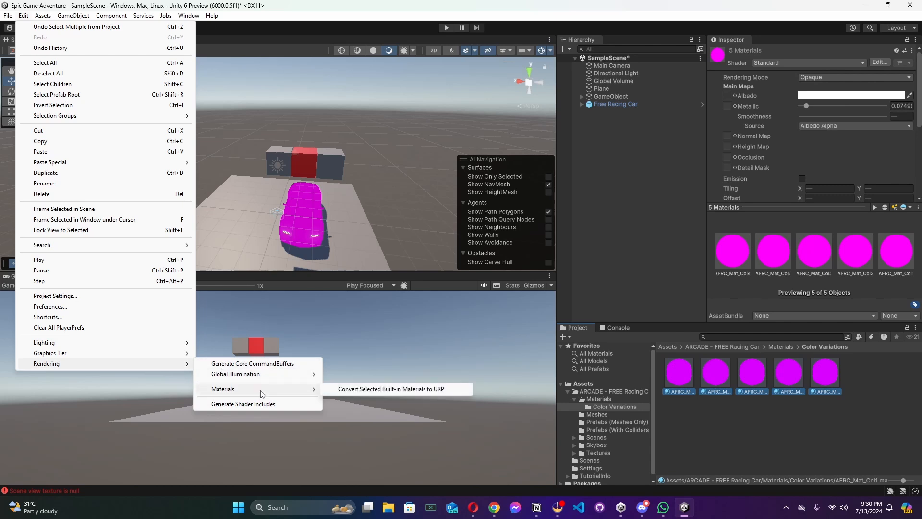
pyautogui.click(343, 389)
pyautogui.click(488, 270)
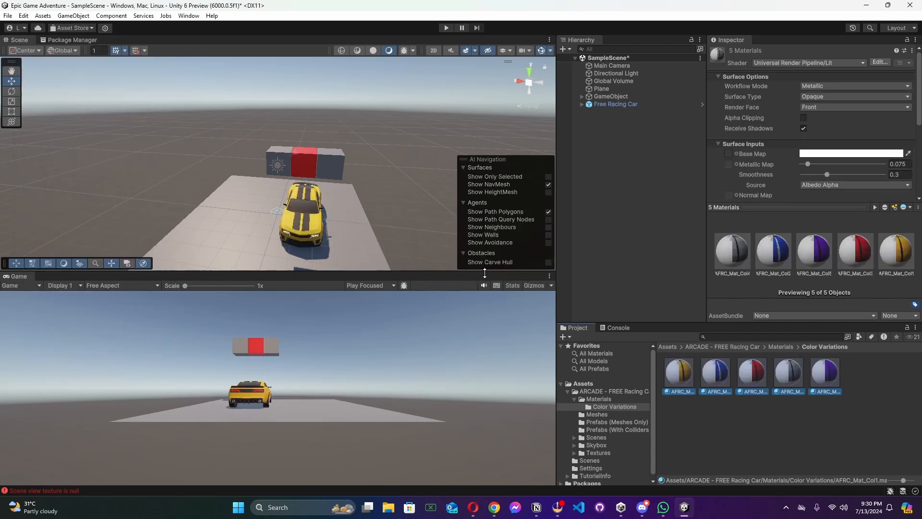
pyautogui.moveTo(368, 218); pyautogui.dragTo(612, 203, button='right')
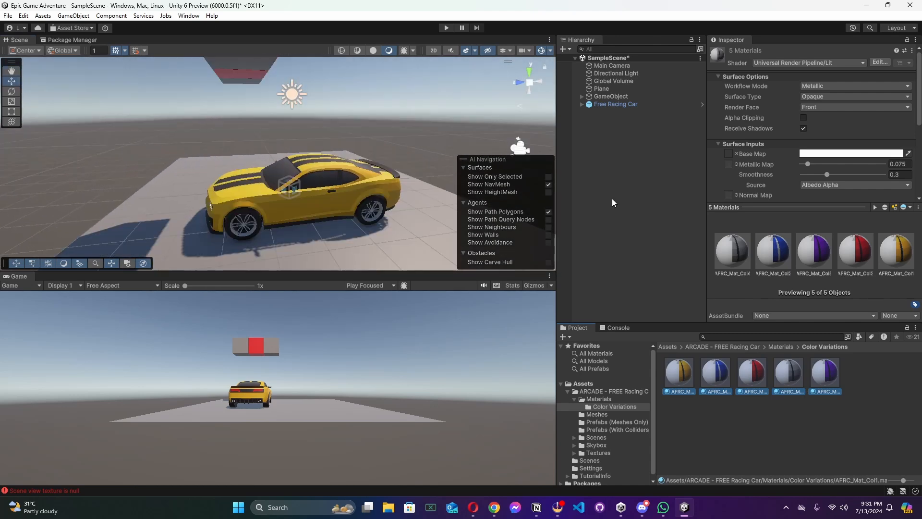
pyautogui.click(618, 104)
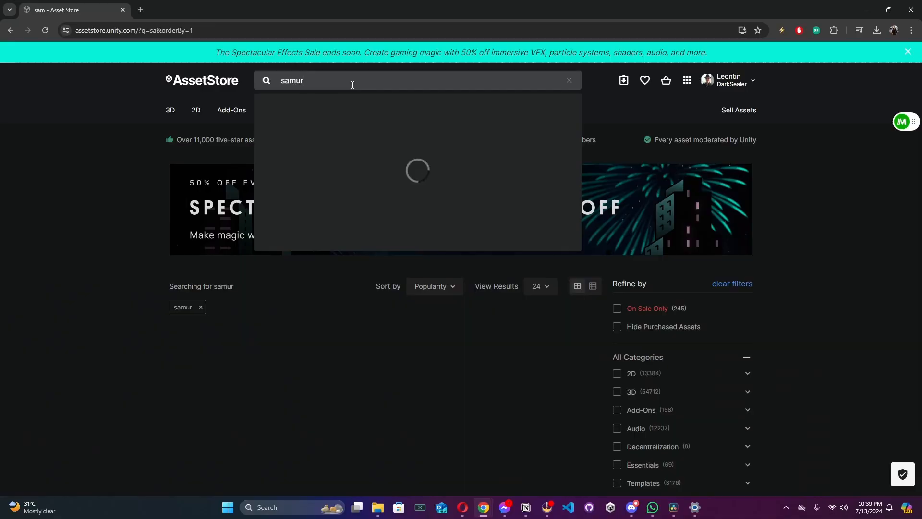
# Step: Search the Asset Store for "samurai" and filter the results to 4-star ratings
pyautogui.write('ai')
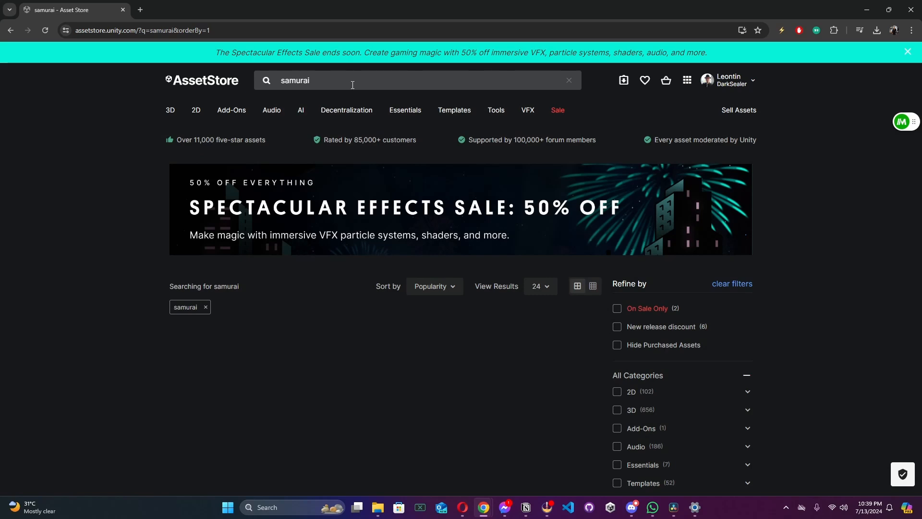
pyautogui.scroll(-6, 639, 341)
pyautogui.click(640, 338)
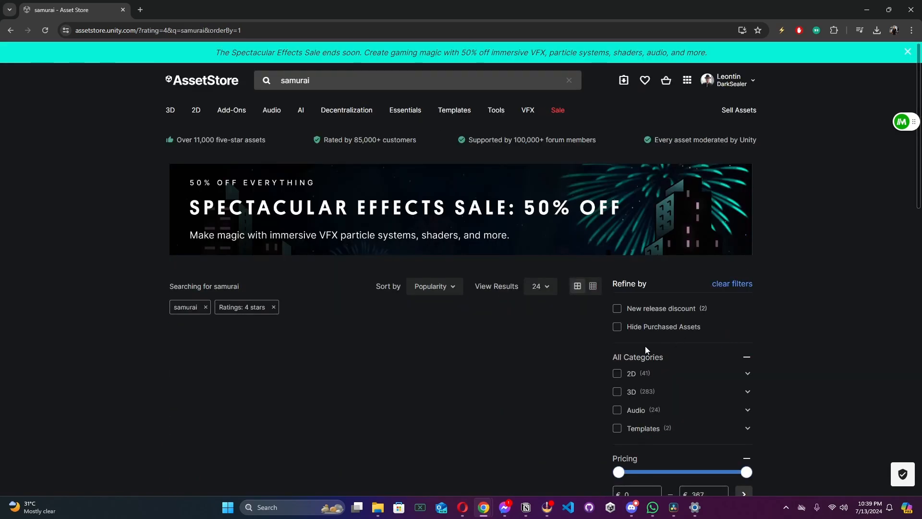
pyautogui.scroll(-9, 404, 332)
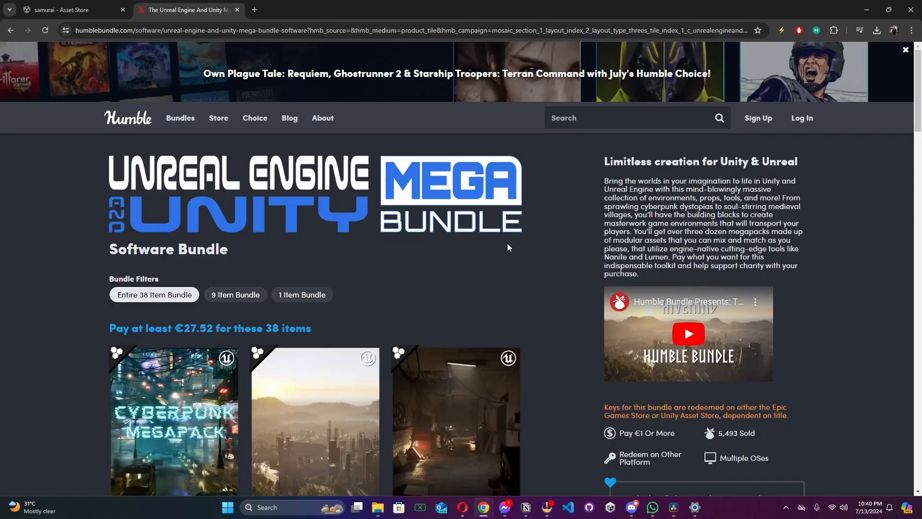
# Step: Look through the items in Humble Bundle's Unreal Engine and Unity Mega Bundle
pyautogui.scroll(-4, 507, 243)
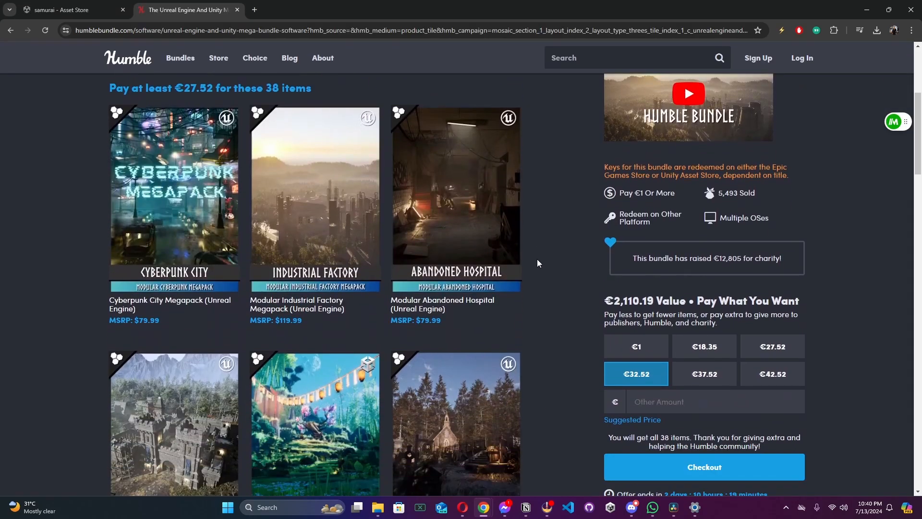
pyautogui.scroll(-2, 547, 263)
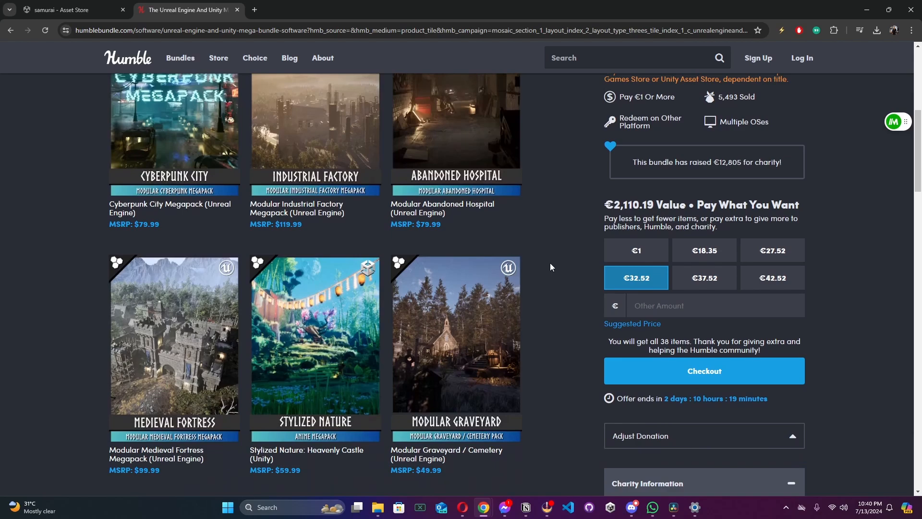
pyautogui.scroll(-4, 551, 267)
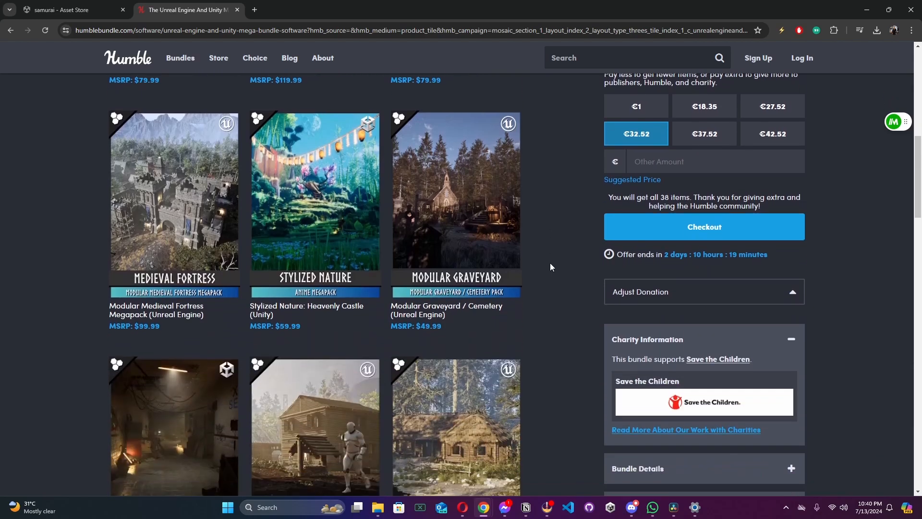